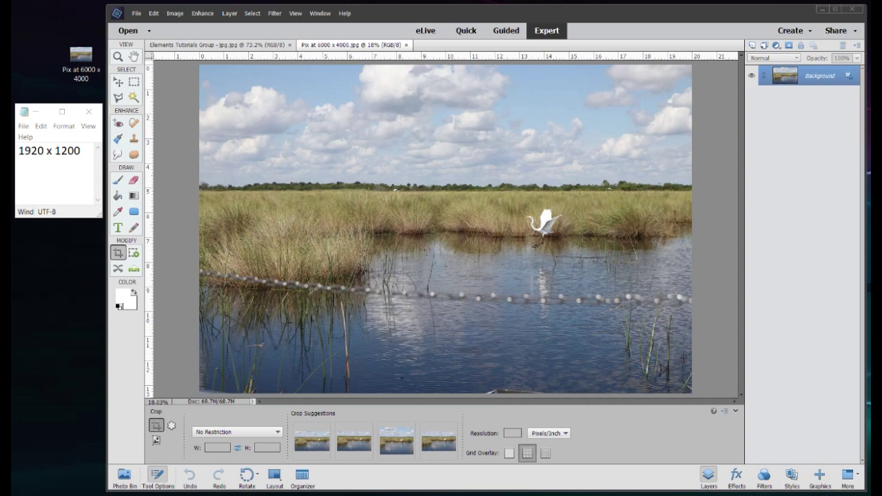
# - Close the 6000 x 4000 photo tab and reopen the desktop egret JPG by dragging it into Elements
pyautogui.click(407, 45)
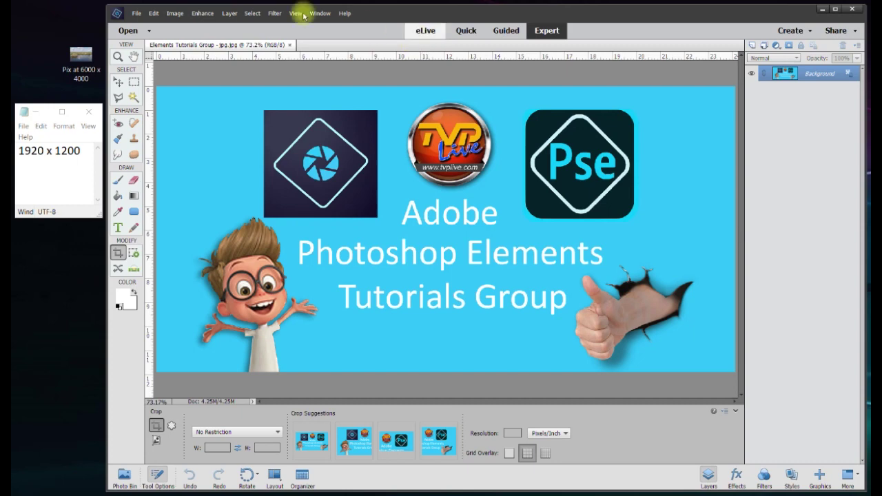
pyautogui.moveTo(78, 55); pyautogui.dragTo(67, 77)
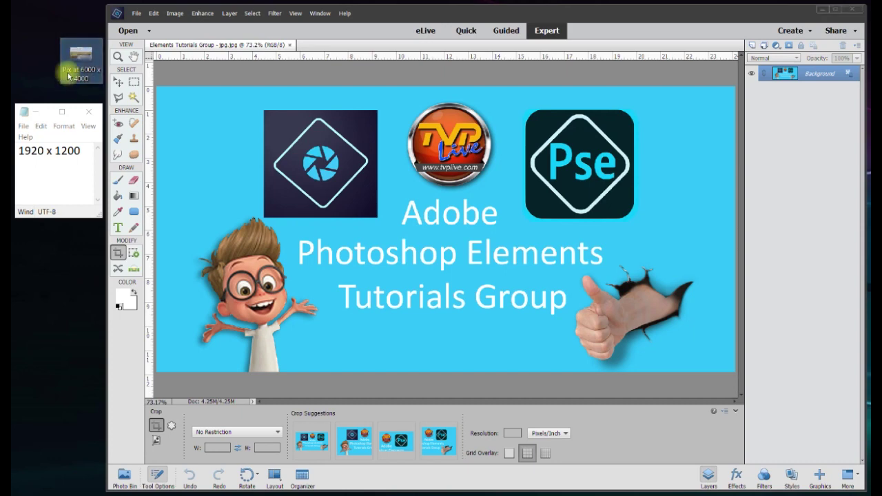
pyautogui.moveTo(90, 80)
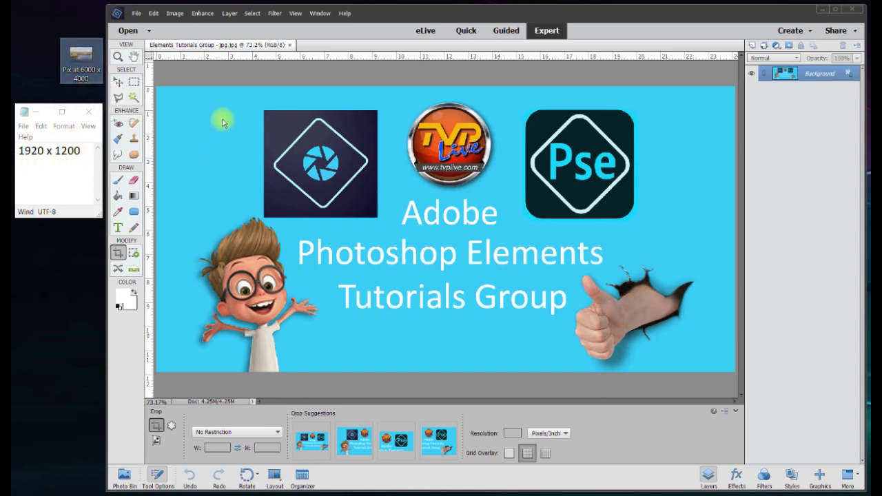
pyautogui.moveTo(84, 58); pyautogui.dragTo(278, 167)
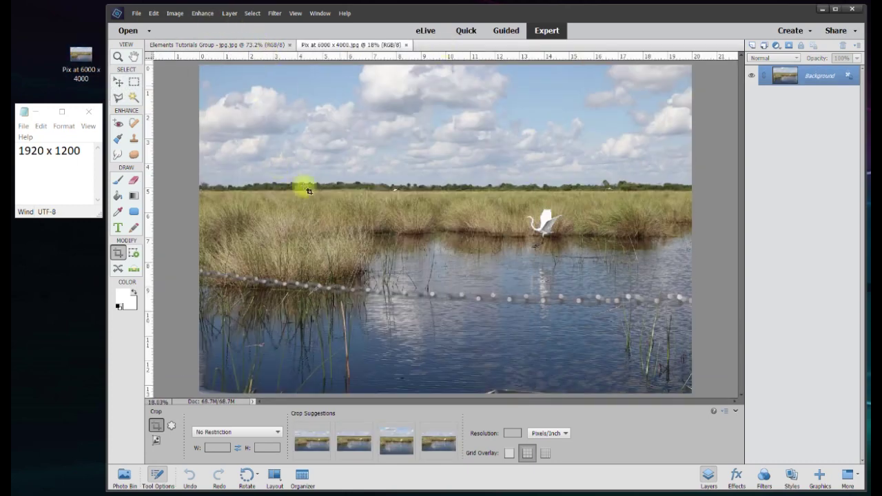
# - Verify the photo reads 6000 × 4000 pixels in Doc size, then close the Elements Tutorials Group image
pyautogui.click(213, 403)
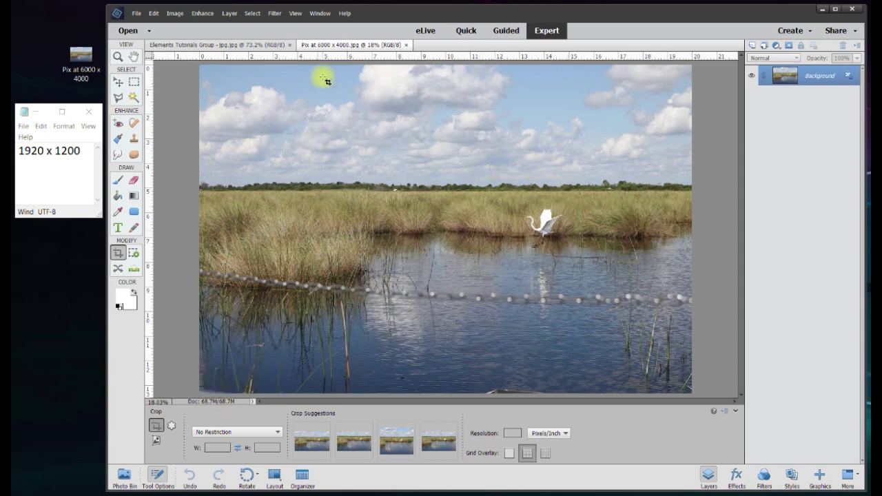
pyautogui.click(290, 46)
# - Create blank file Untitled-1 at 1900 × 1200 pixels, 300 ppi, via File > New > Blank File
pyautogui.click(137, 14)
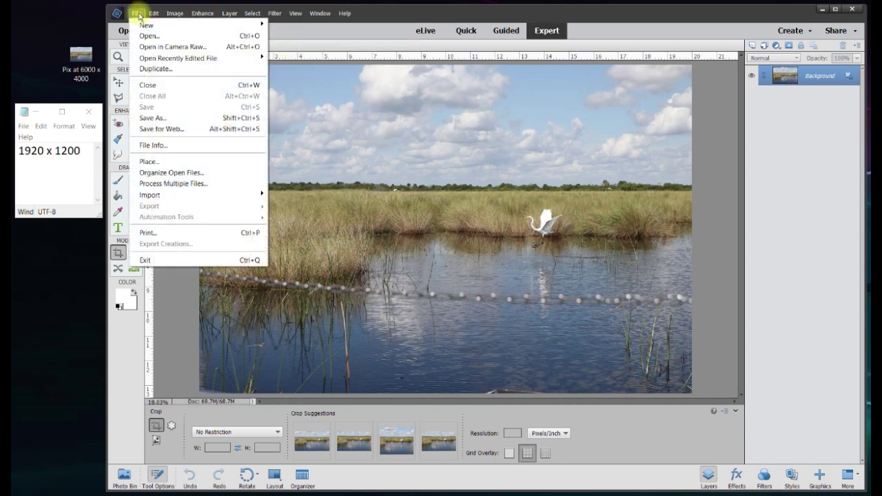
pyautogui.moveTo(141, 25)
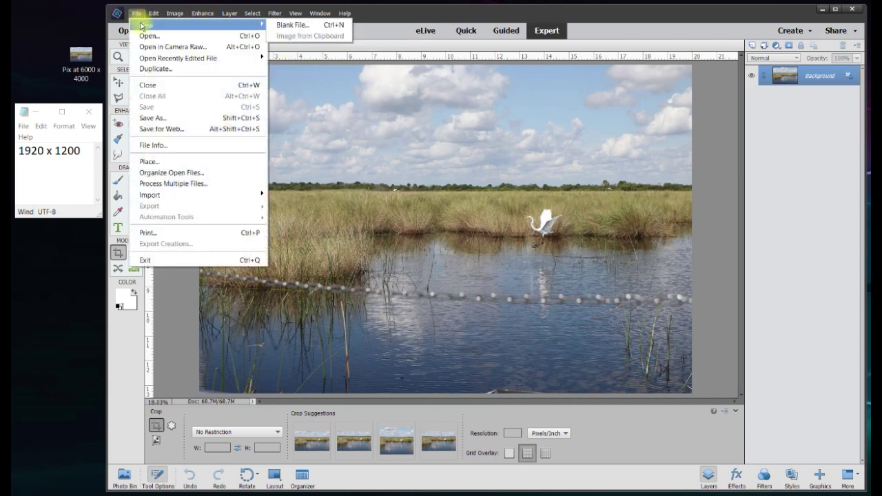
pyautogui.click(300, 26)
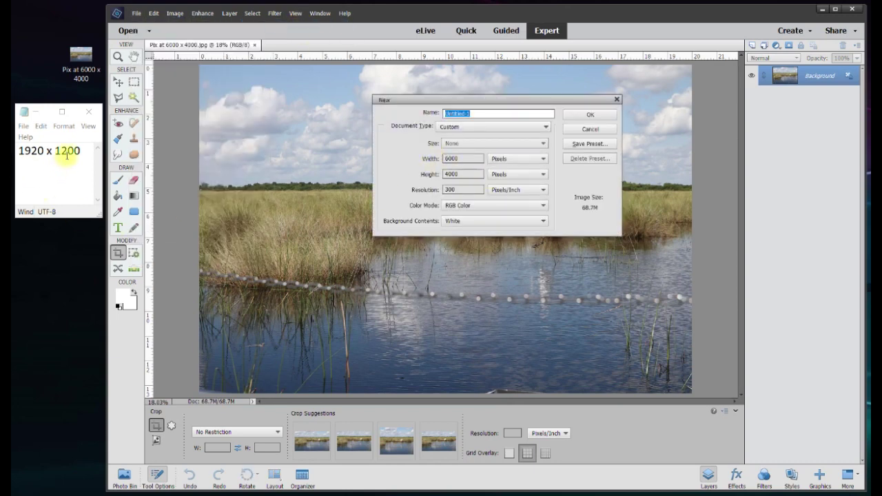
pyautogui.click(464, 157)
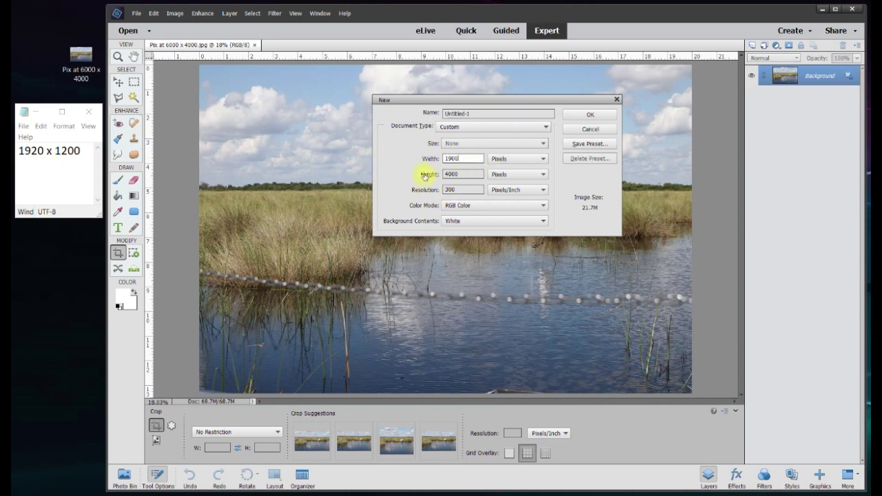
pyautogui.press('Tab')
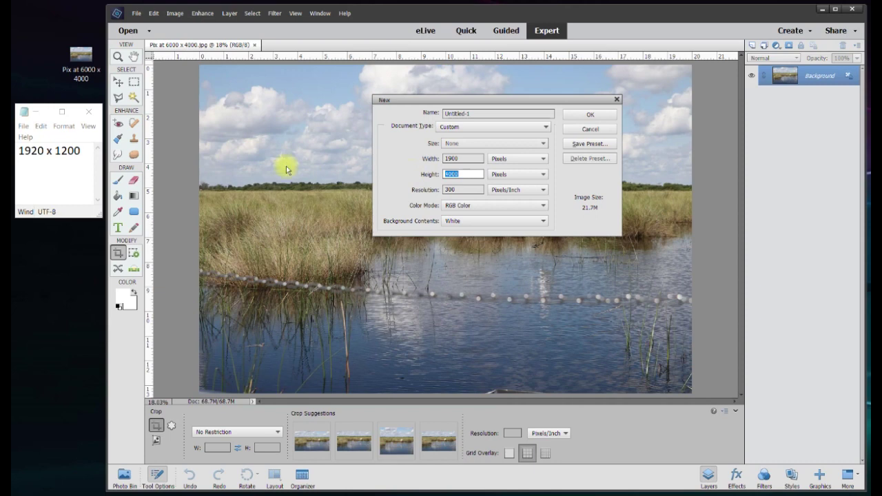
pyautogui.click(523, 160)
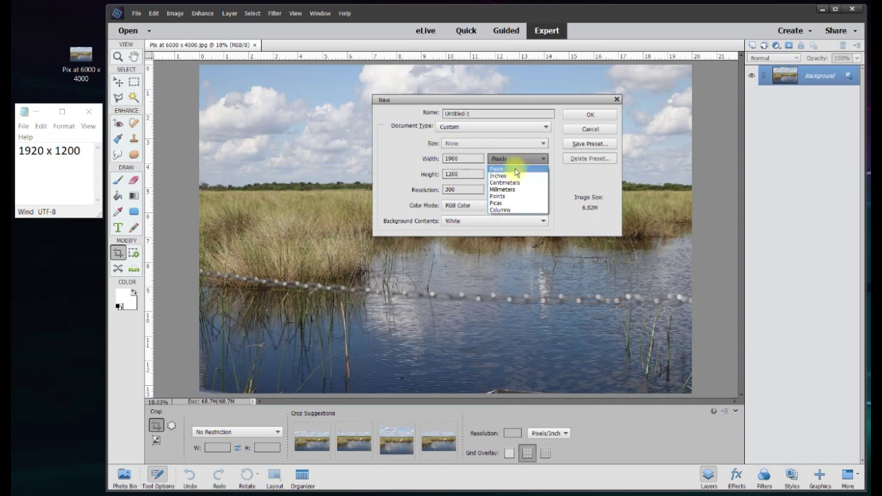
pyautogui.click(515, 170)
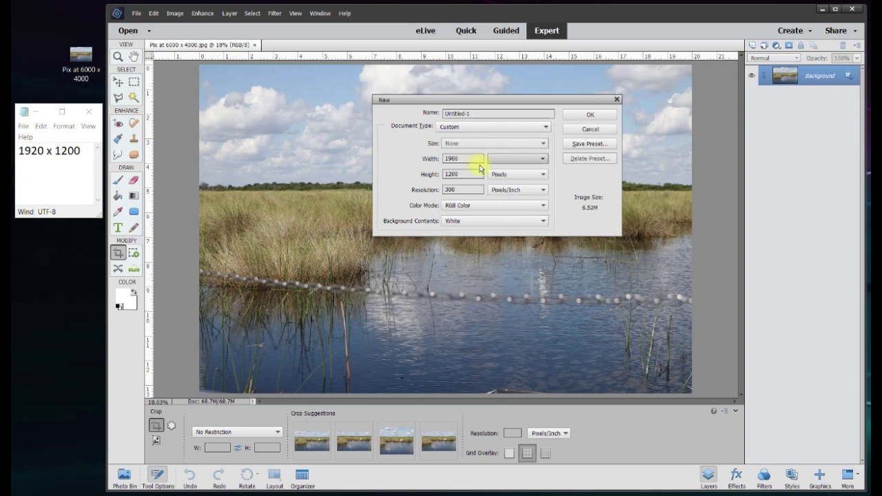
pyautogui.click(591, 115)
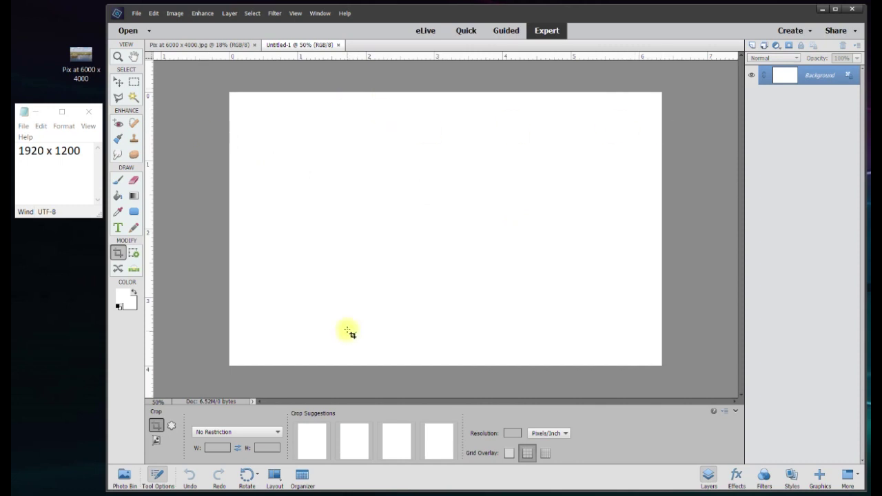
# - Move the egret photo into Untitled-1 as Layer 1 with the Move tool and zoom out
pyautogui.click(208, 45)
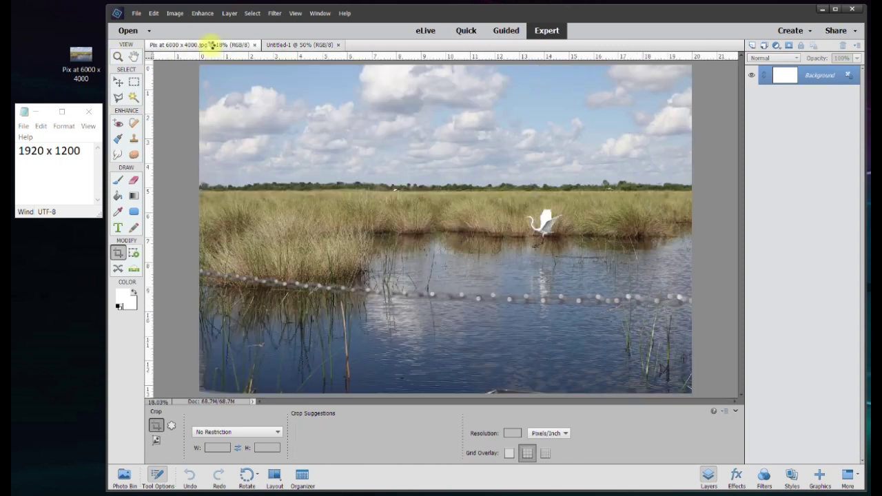
pyautogui.click(117, 83)
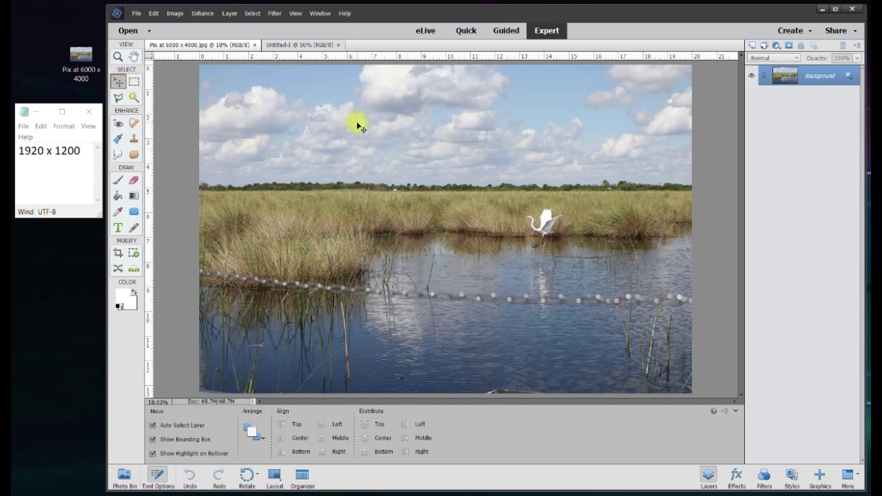
pyautogui.moveTo(359, 126); pyautogui.dragTo(348, 175)
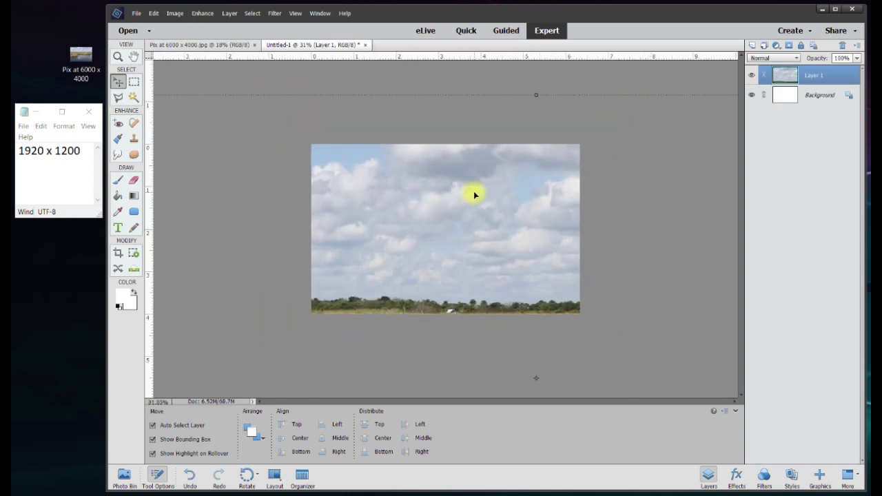
pyautogui.hotkey('ctrl', '-')
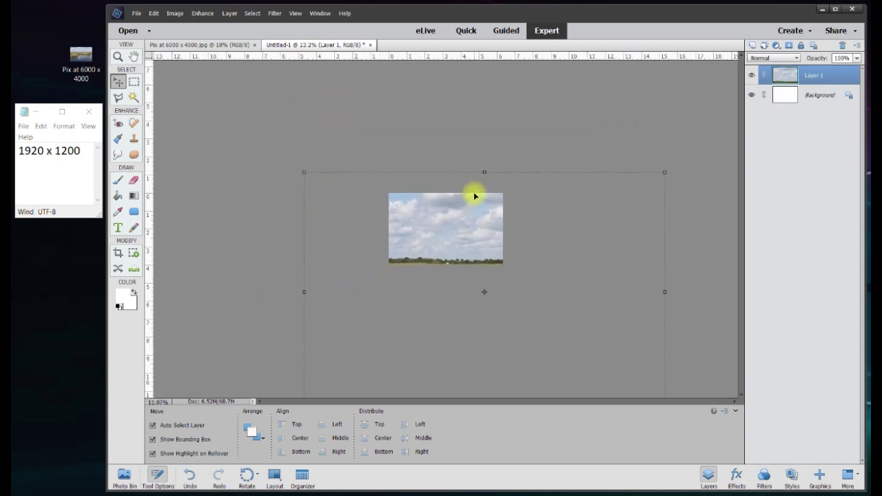
pyautogui.hotkey('ctrl', '-')
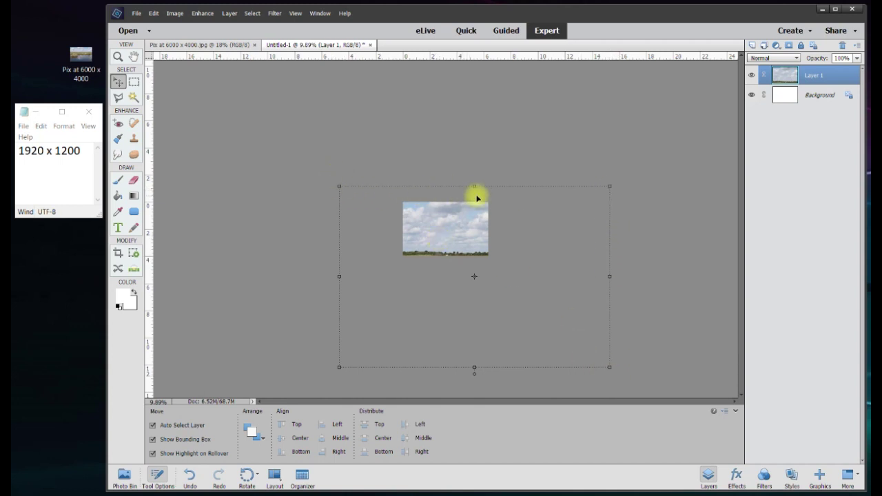
# - Scale the photo layer down proportionally to 31.32% with a corner handle
pyautogui.moveTo(475, 186); pyautogui.dragTo(478, 229)
pyautogui.click(594, 373)
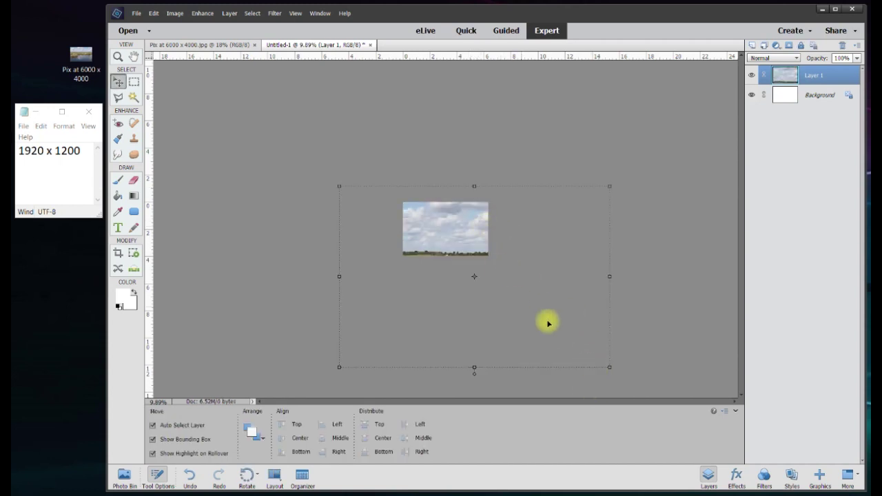
pyautogui.moveTo(611, 371); pyautogui.dragTo(460, 242)
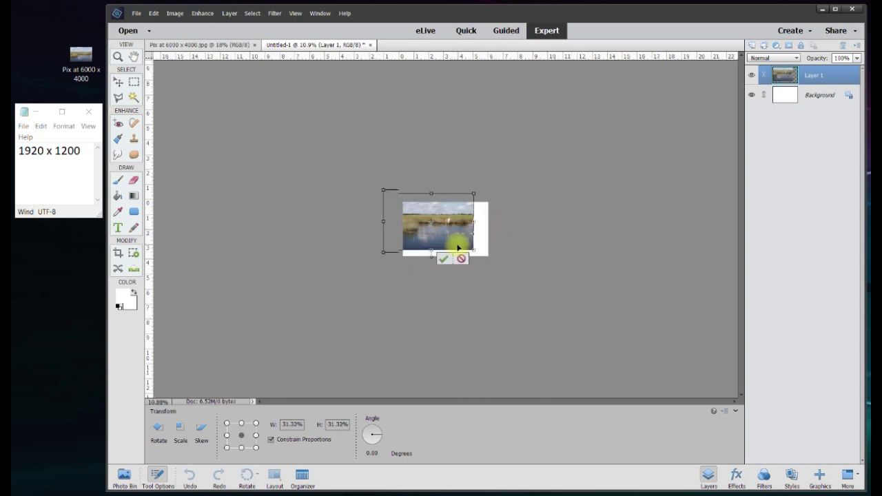
pyautogui.scroll(5, 459, 242)
# - Check the View > Snap To options, leaving them unchanged
pyautogui.click(295, 13)
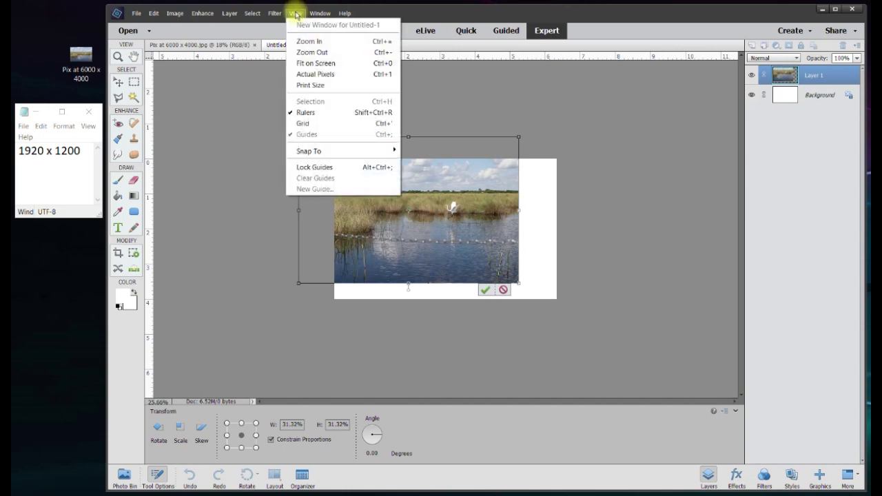
pyautogui.moveTo(325, 155)
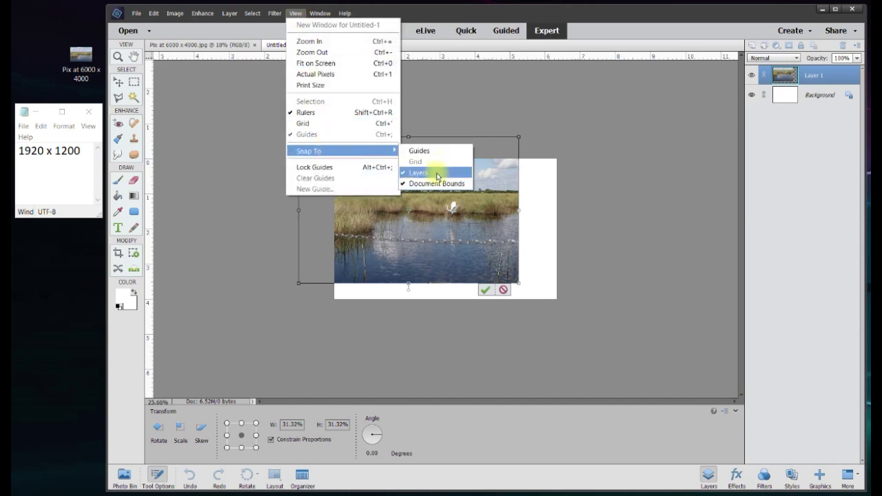
pyautogui.click(502, 226)
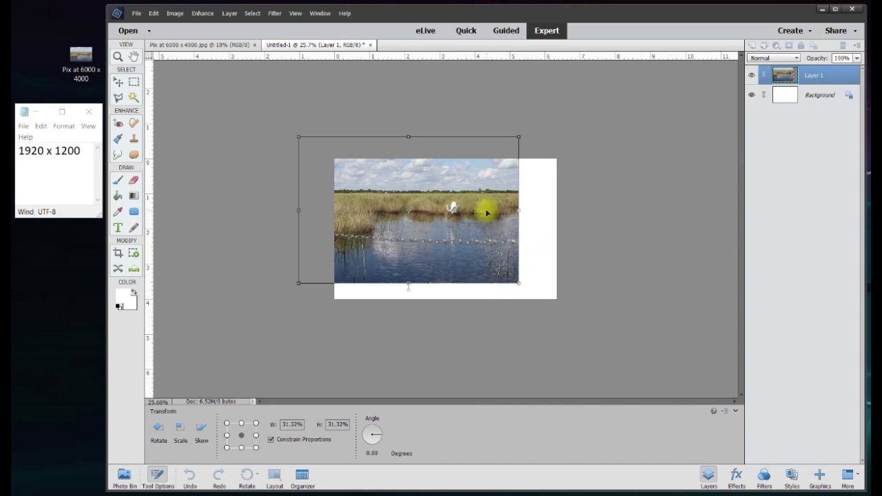
# - Move the photo right and down, shrink it to about 30%, and cancel the accidental tilt
pyautogui.moveTo(487, 213); pyautogui.dragTo(523, 226)
pyautogui.moveTo(336, 153); pyautogui.dragTo(344, 160)
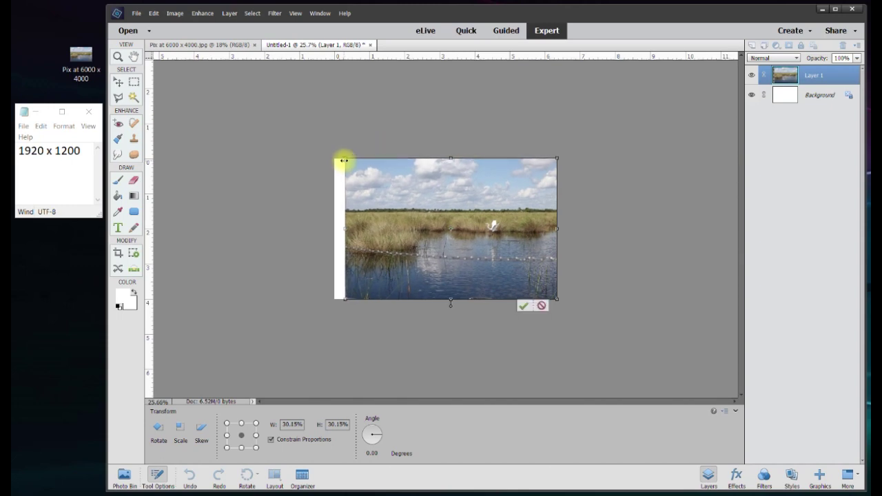
pyautogui.scroll(2, 439, 264)
pyautogui.scroll(1, 439, 264)
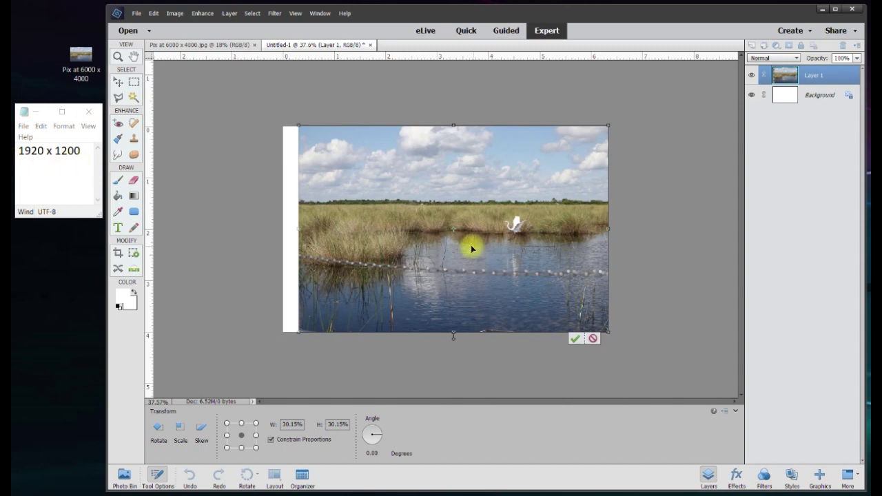
pyautogui.moveTo(221, 257); pyautogui.dragTo(228, 253)
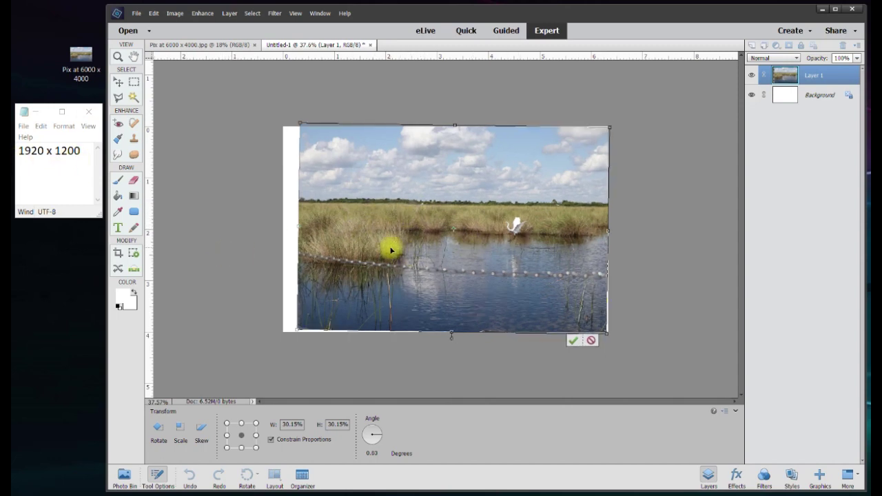
pyautogui.click(591, 341)
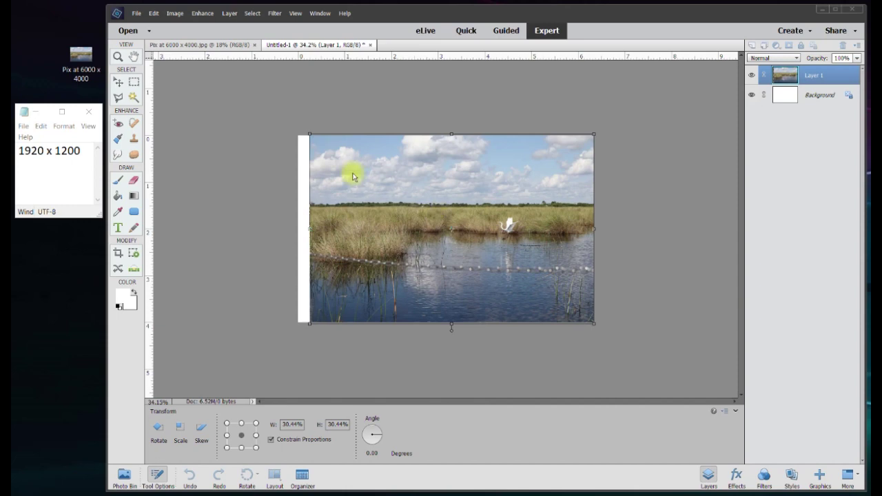
# - Enlarge the photo outward from its top-left, bottom-left and top-right corners
pyautogui.click(308, 135)
pyautogui.moveTo(307, 135); pyautogui.dragTo(294, 129)
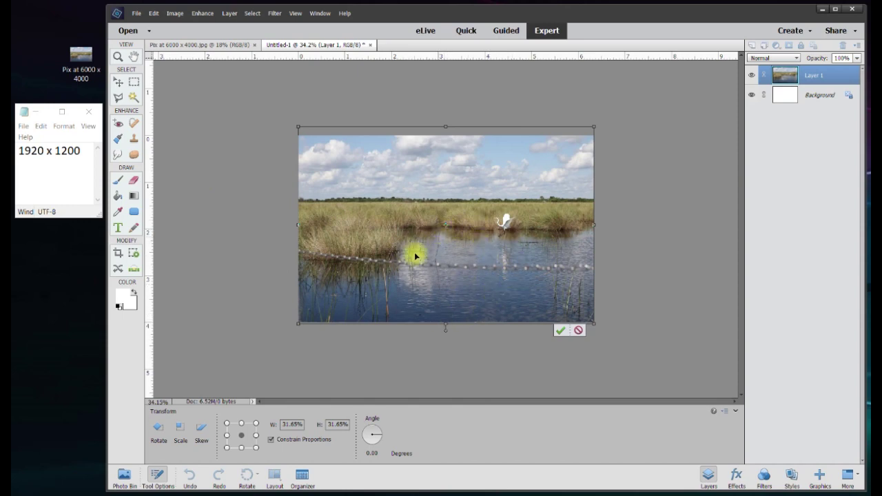
pyautogui.moveTo(299, 323); pyautogui.dragTo(270, 342)
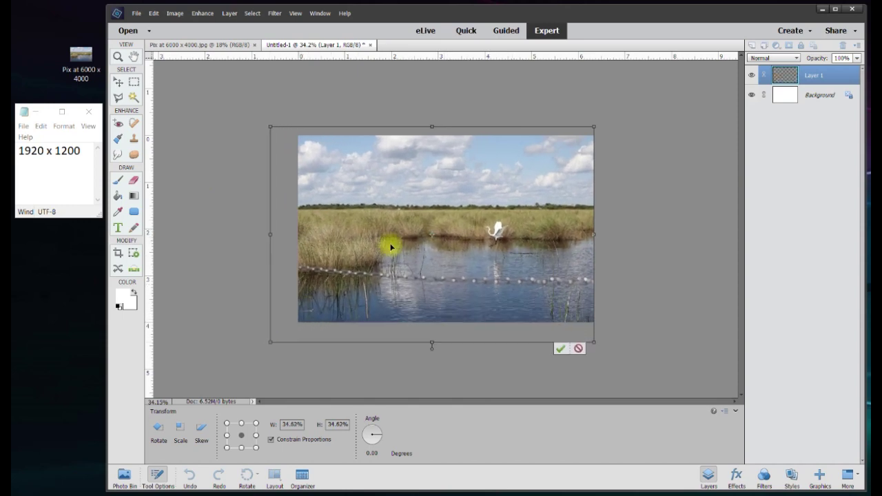
pyautogui.moveTo(595, 125); pyautogui.dragTo(631, 102)
# - Reposition the photo and enlarge it further until W/H read 47.23%
pyautogui.moveTo(549, 164)
pyautogui.mouseDown()
pyautogui.moveTo(583, 184)
pyautogui.moveTo(489, 197)
pyautogui.moveTo(574, 183)
pyautogui.moveTo(502, 183)
pyautogui.moveTo(541, 190)
pyautogui.moveTo(549, 166)
pyautogui.moveTo(546, 174)
pyautogui.mouseUp()
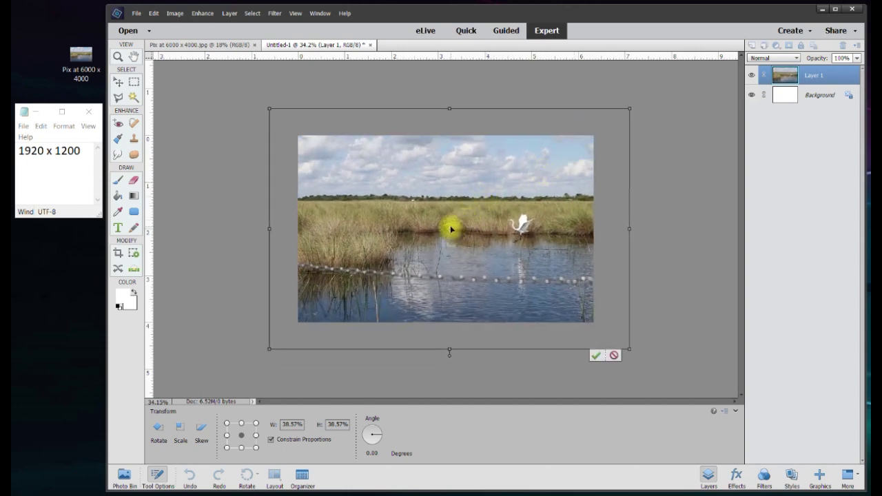
pyautogui.moveTo(480, 210); pyautogui.dragTo(484, 198)
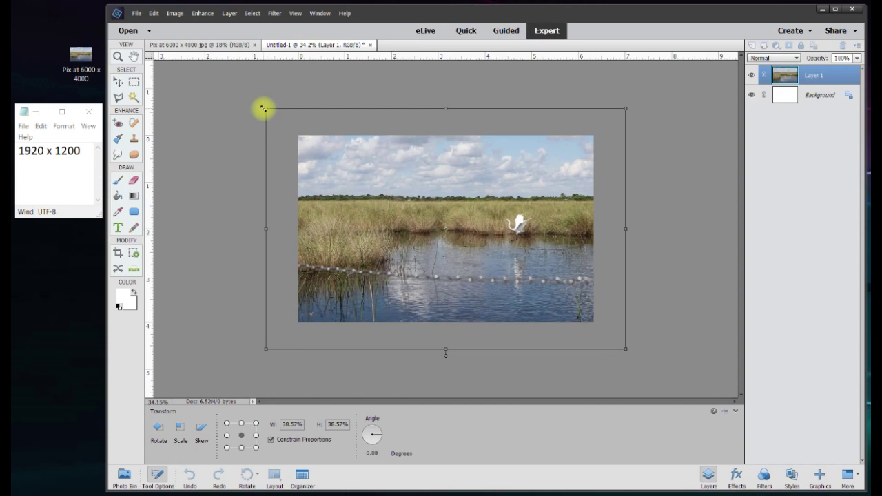
pyautogui.moveTo(262, 108); pyautogui.dragTo(213, 83)
pyautogui.moveTo(624, 349); pyautogui.dragTo(661, 373)
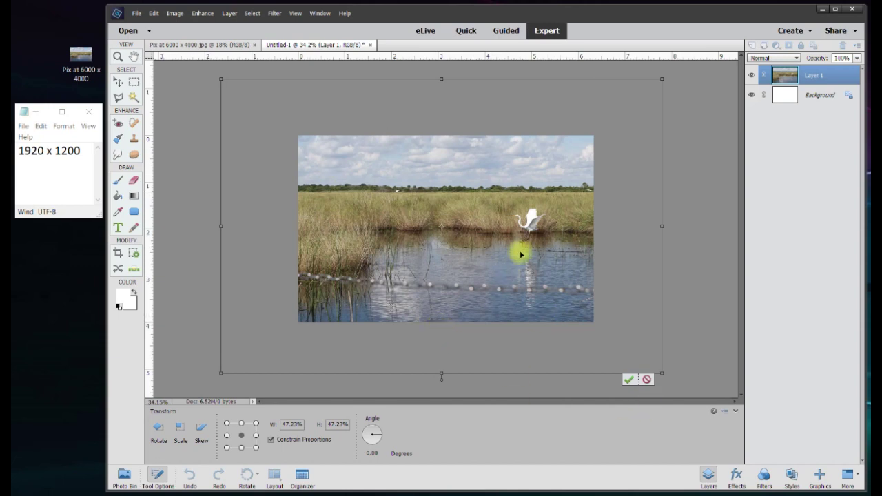
# - Commit the 47.23% scaling and crop away the photo's overhang to the canvas edges
pyautogui.click(629, 379)
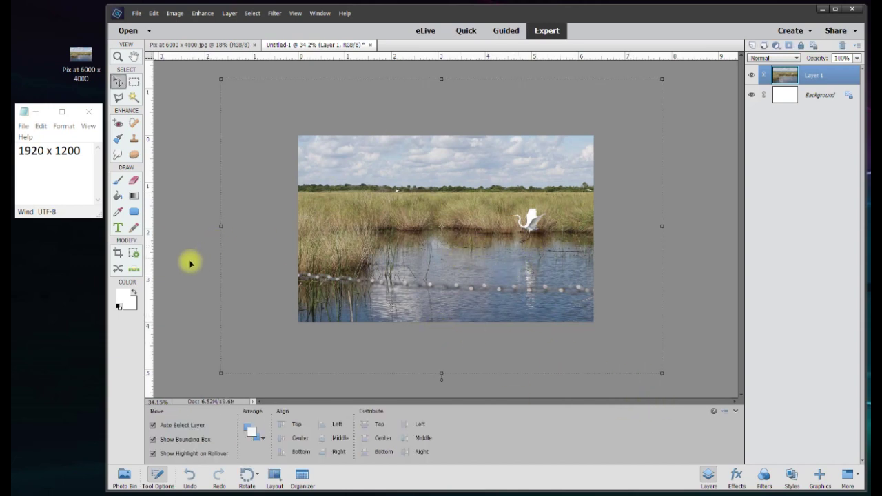
pyautogui.click(118, 254)
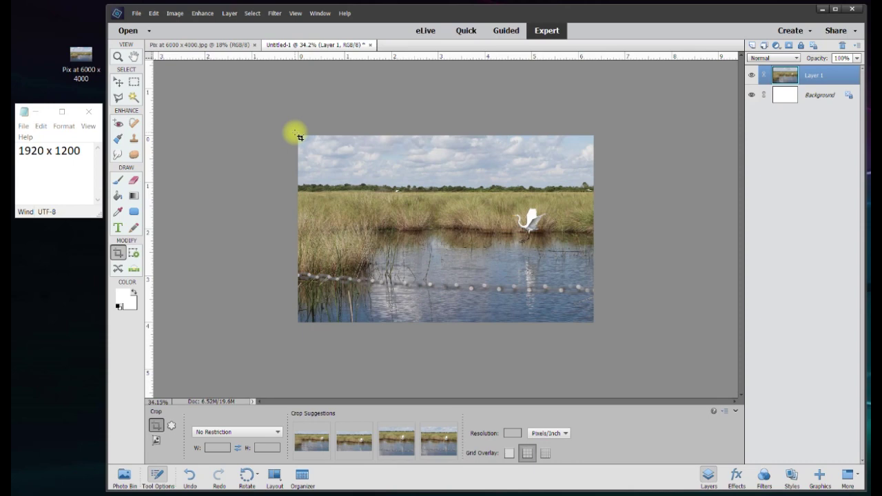
pyautogui.moveTo(299, 137); pyautogui.dragTo(596, 330)
pyautogui.click(561, 330)
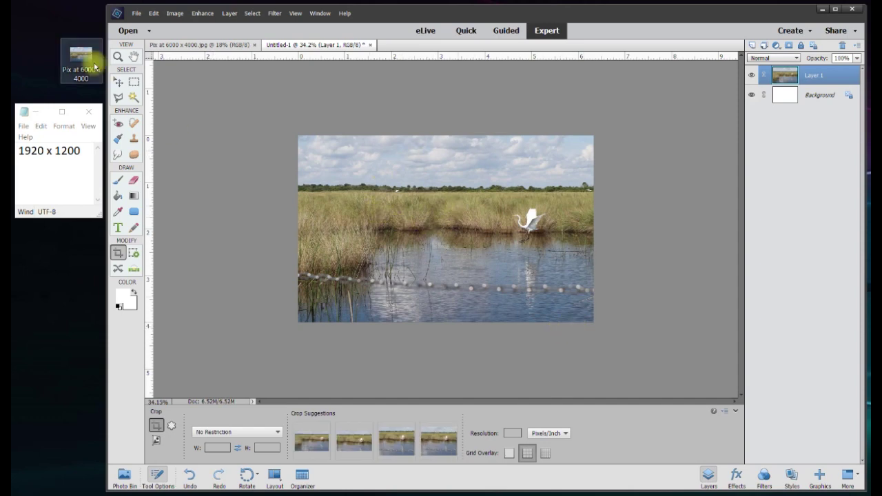
pyautogui.click(118, 82)
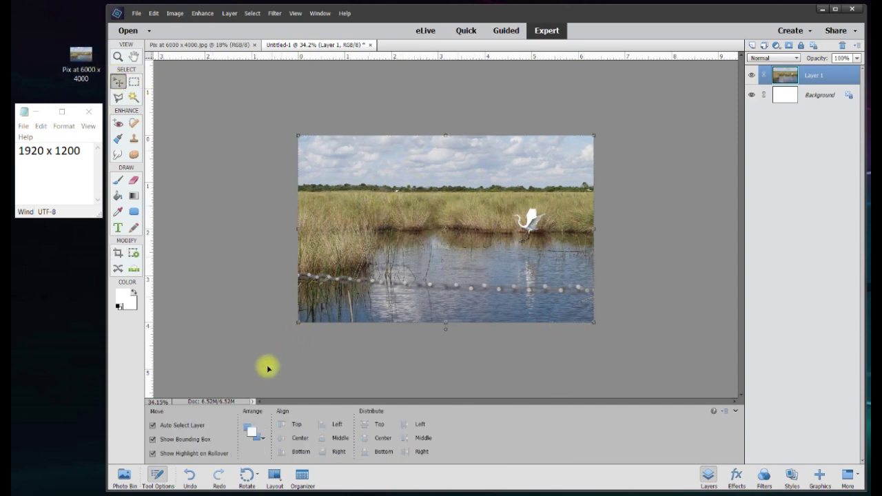
pyautogui.click(221, 402)
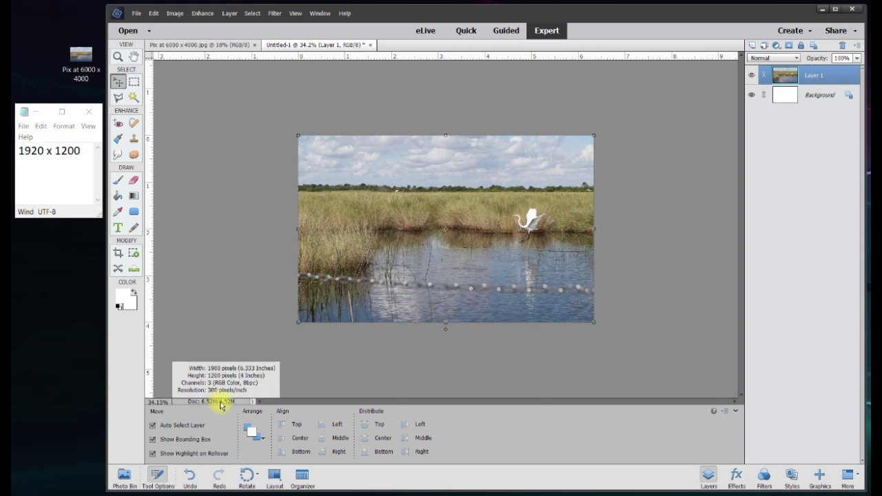
pyautogui.click(135, 14)
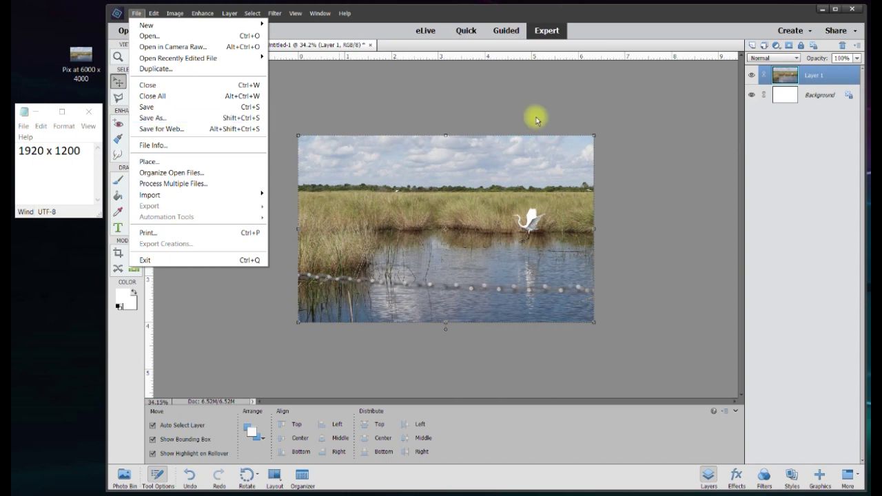
pyautogui.click(626, 133)
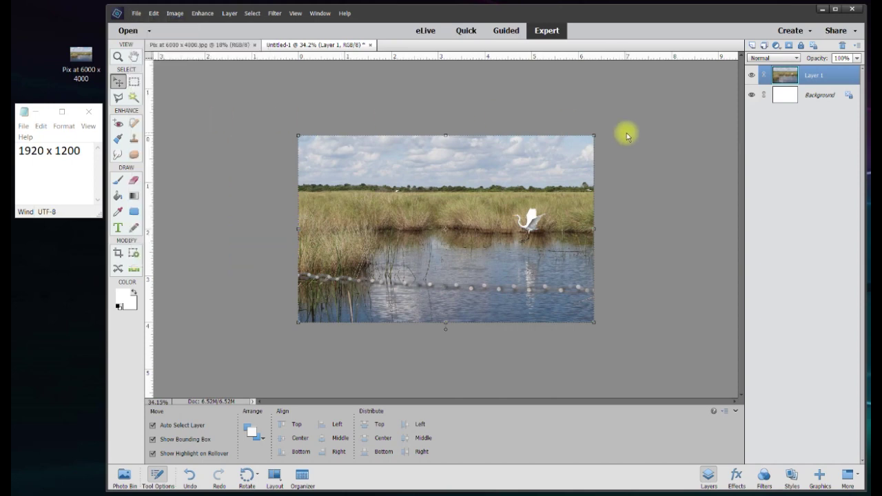